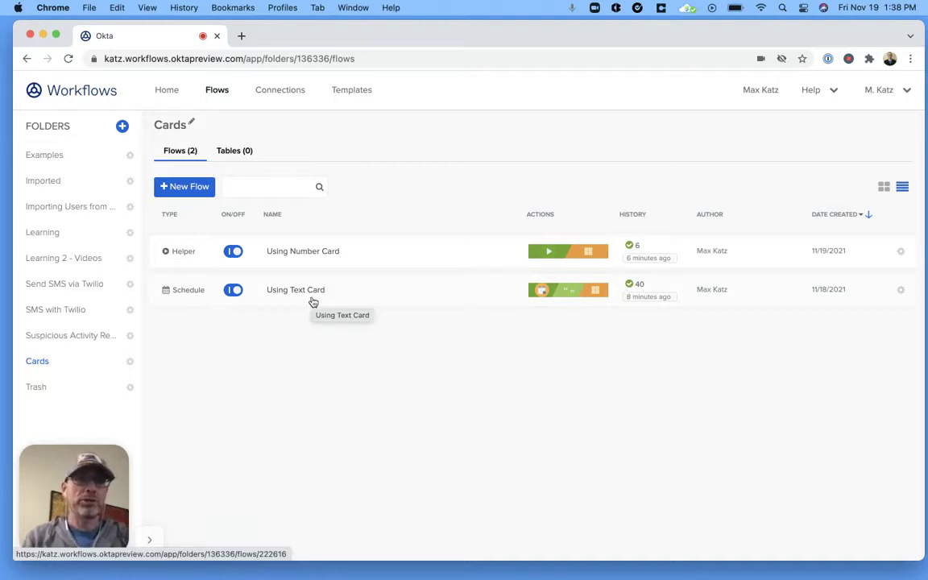
Step: Open the Using Number Card flow and bring up the function picker after the Helper Flow card
click(308, 256)
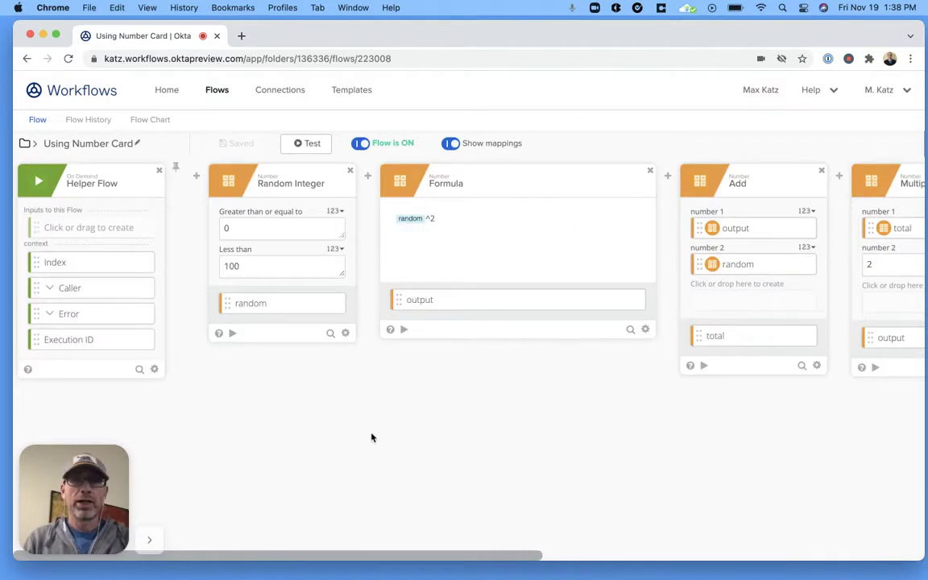
scroll(372, 438, right, 3)
scroll(371, 437, right, 3)
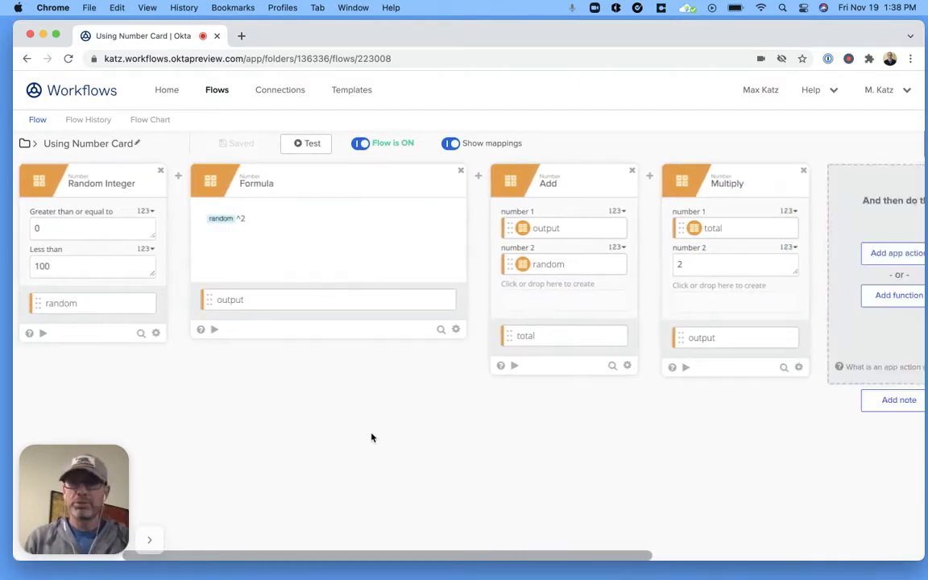
scroll(371, 437, left, 6)
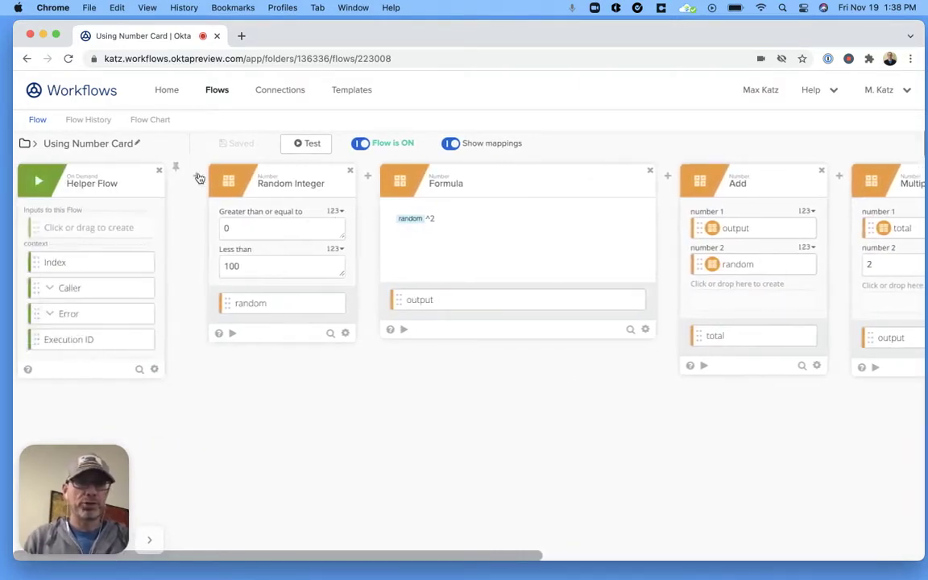
mouse_move(195, 177)
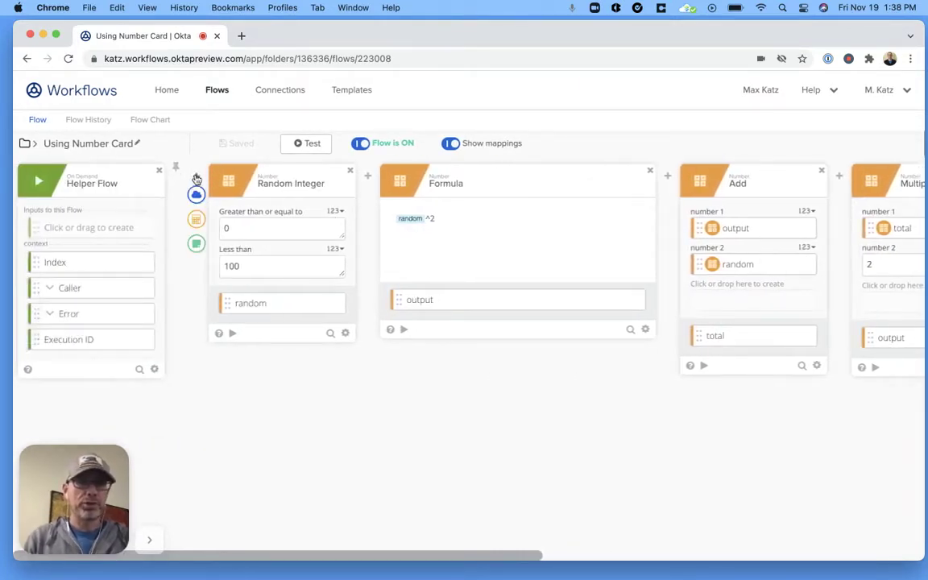
click(195, 220)
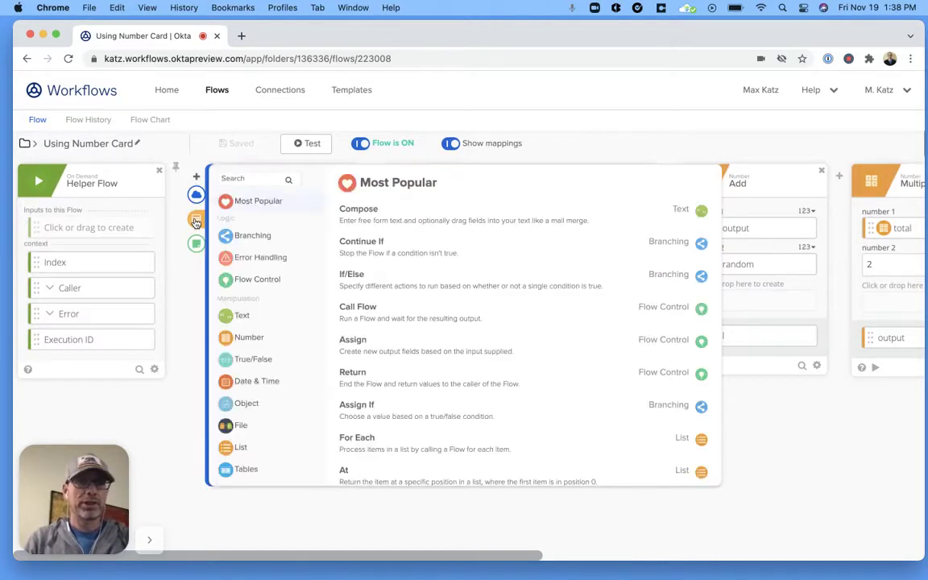
Step: Scroll through the Number category's functions, then dismiss the picker without adding any card
click(249, 342)
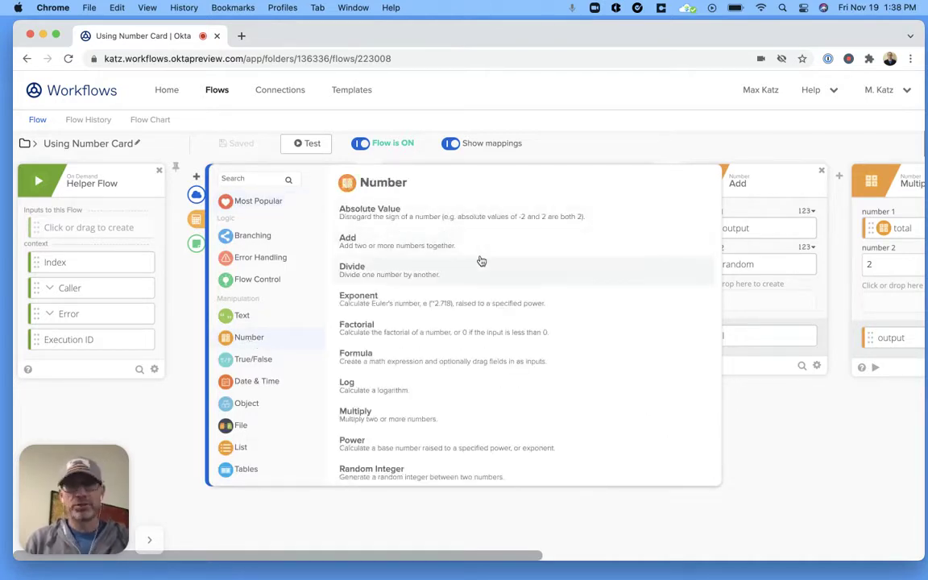
scroll(481, 261, down, 5)
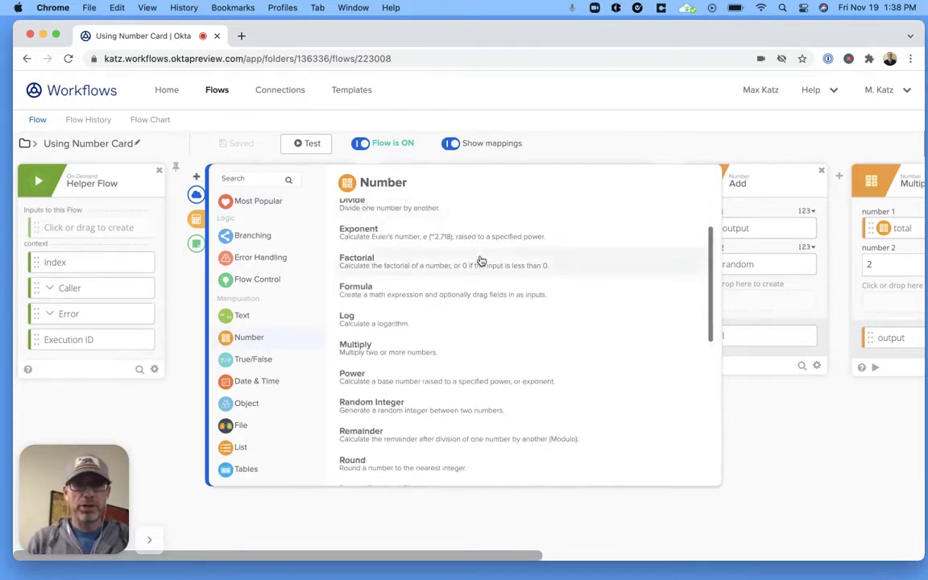
scroll(481, 261, down, 1)
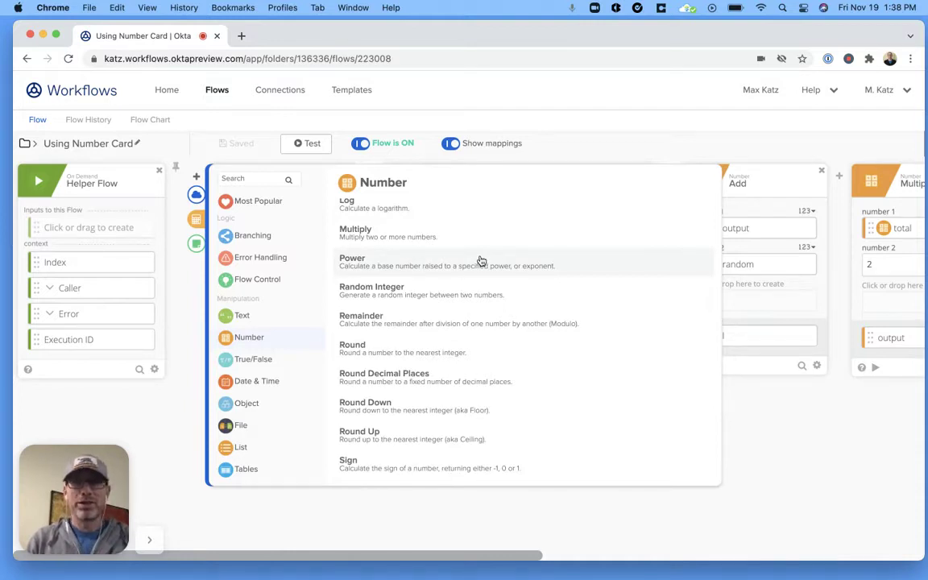
scroll(500, 309, down, 3)
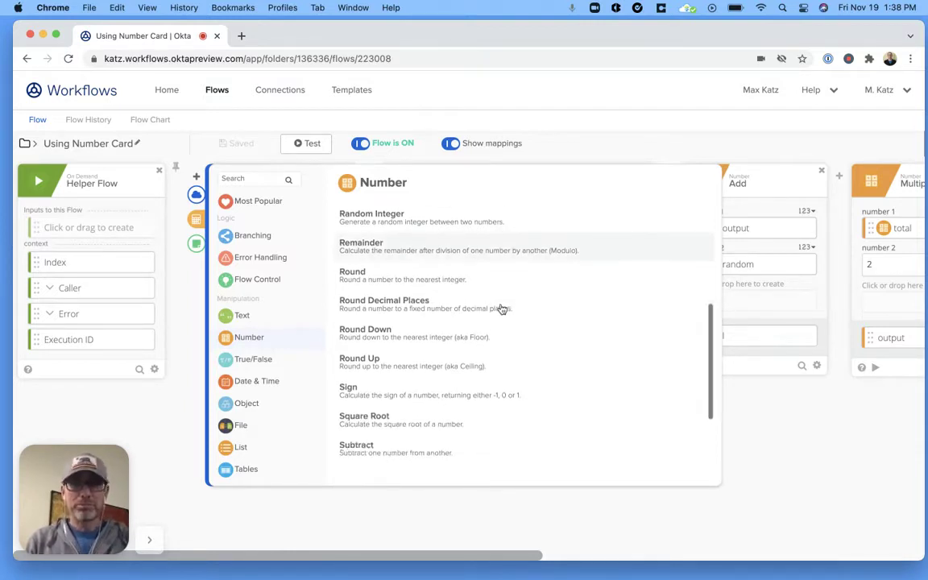
scroll(501, 309, up, 2)
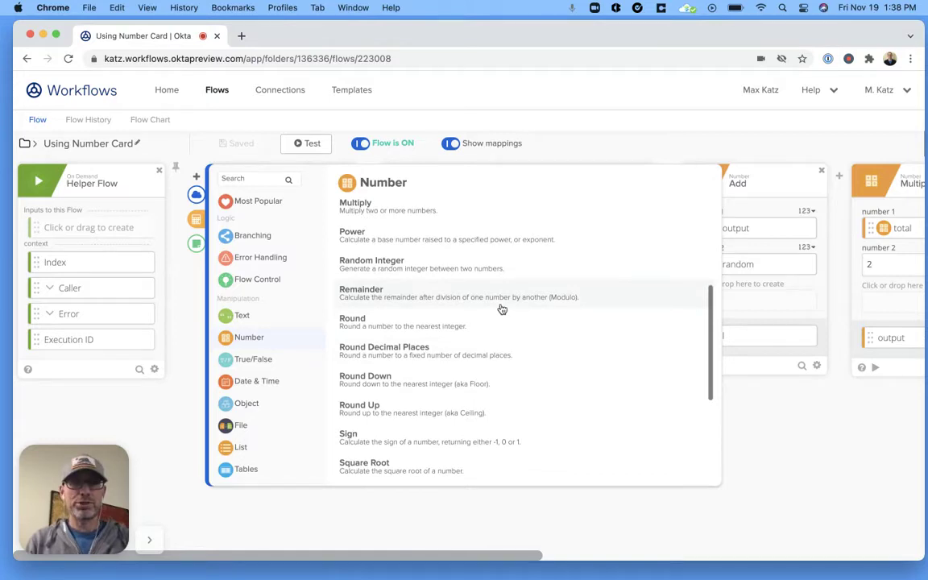
scroll(501, 308, up, 4)
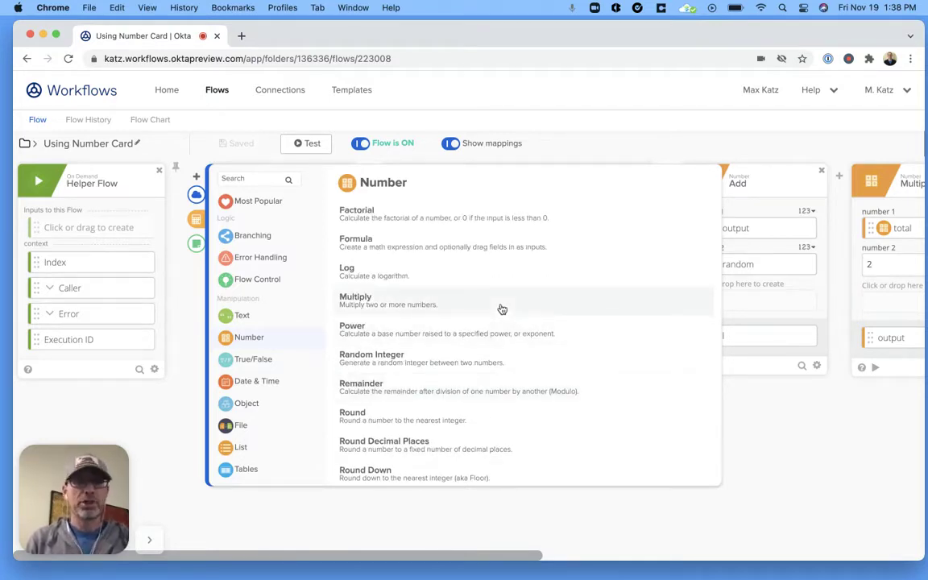
click(765, 439)
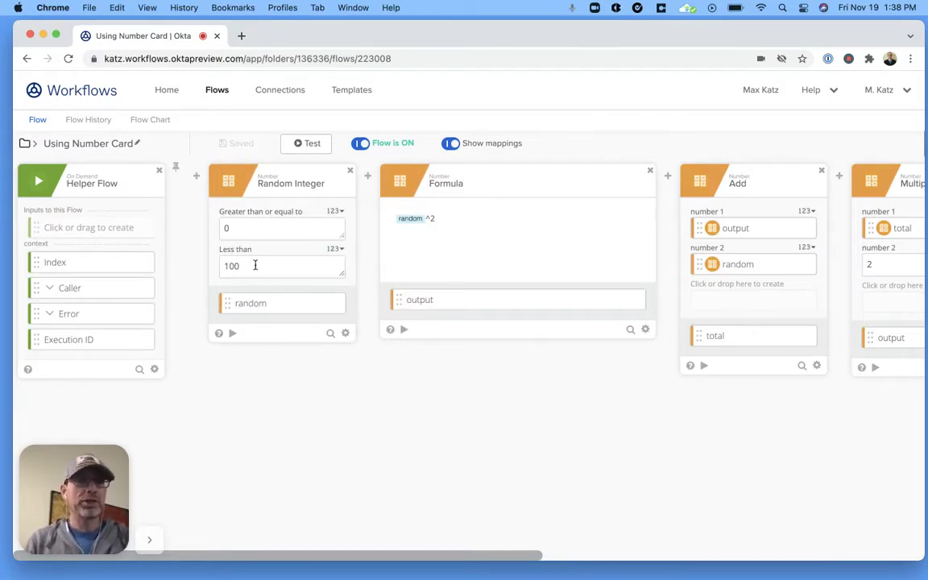
Step: Test the Random Integer card three times, getting values like 9, 40 and 53, then close
click(232, 334)
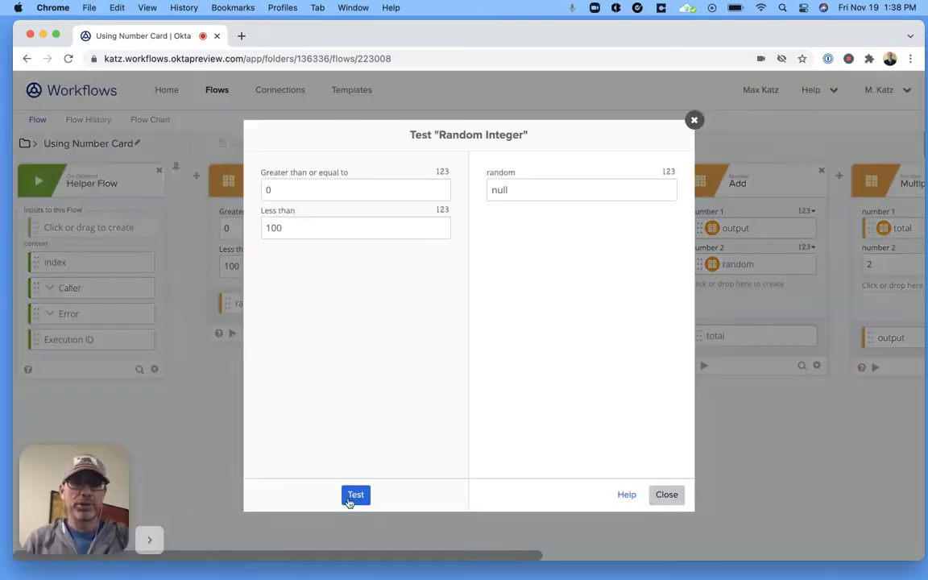
click(359, 502)
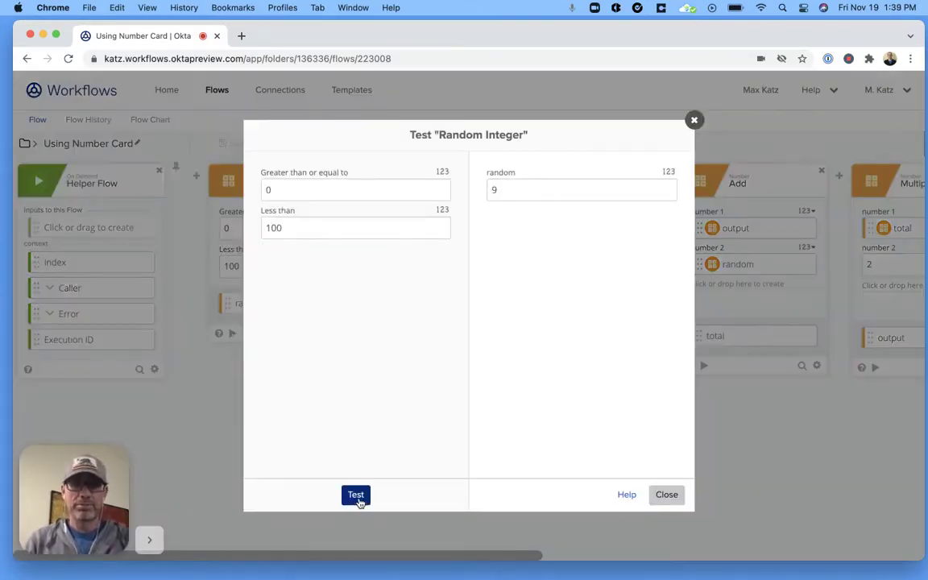
click(359, 502)
click(359, 502)
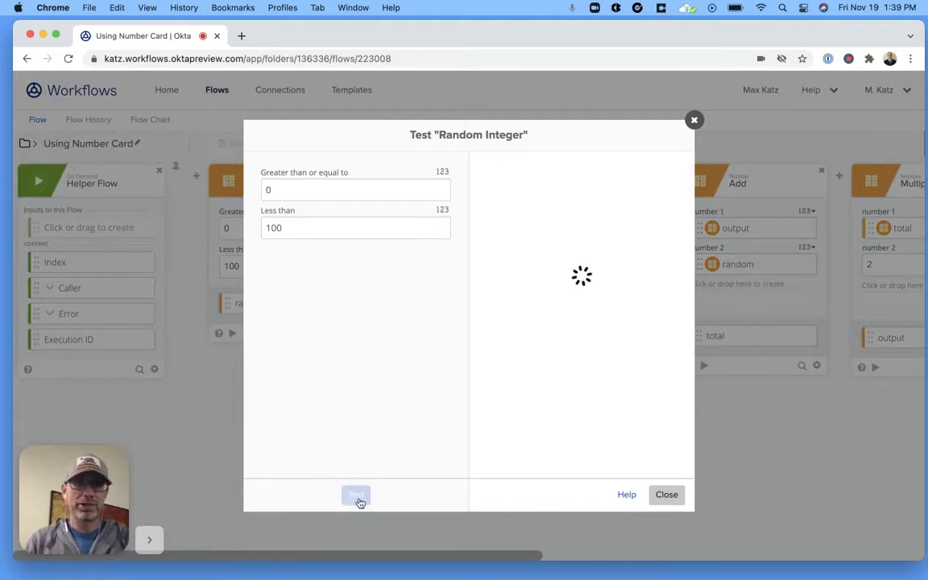
click(662, 494)
scroll(369, 414, right, 3)
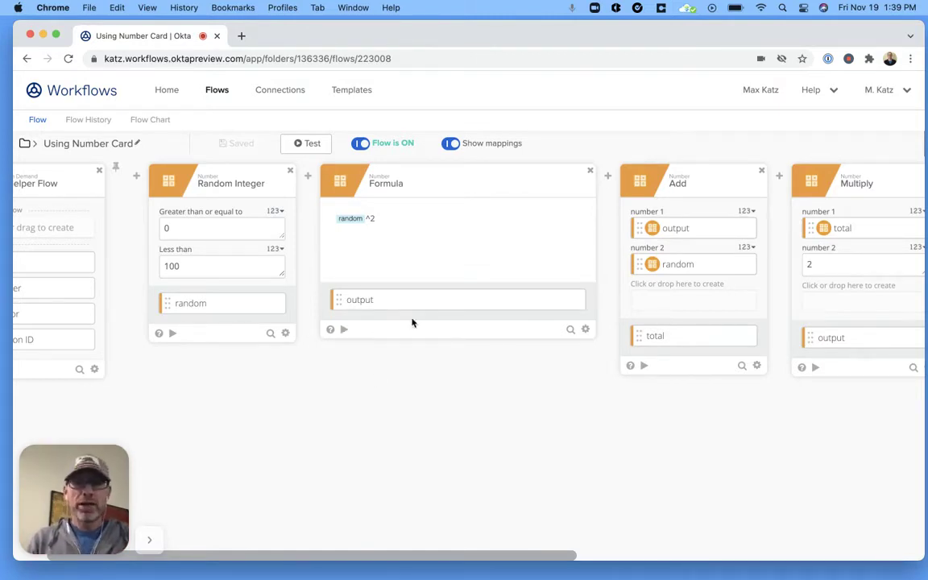
Step: Open the Formula card's help and scroll through its operators and math functions like abs, round, sqrt, pow
click(331, 332)
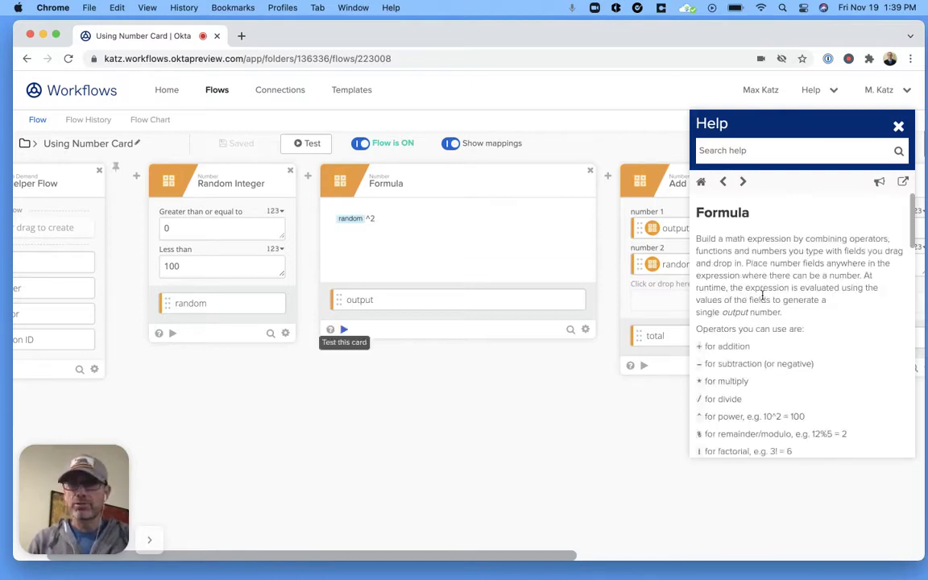
scroll(809, 272, down, 3)
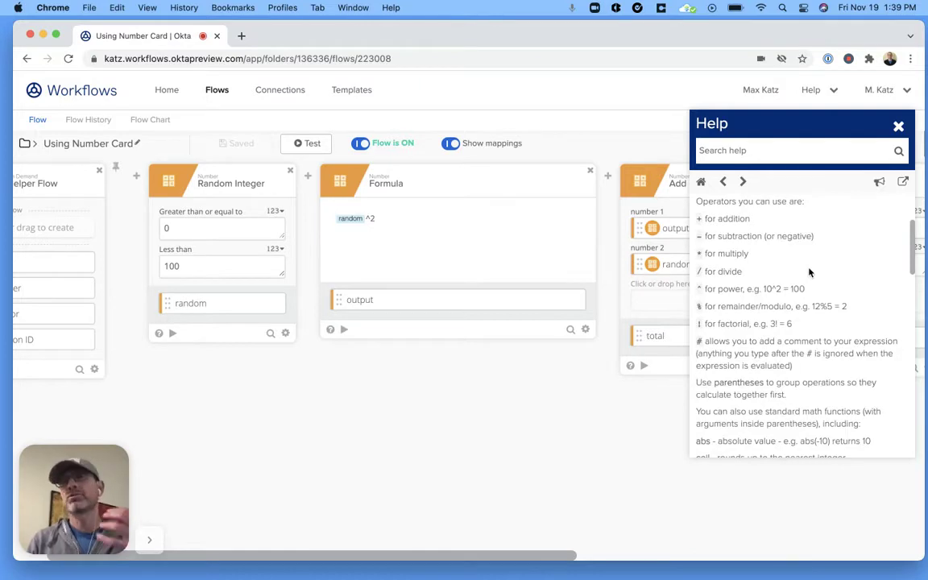
scroll(810, 273, down, 1)
scroll(809, 273, down, 5)
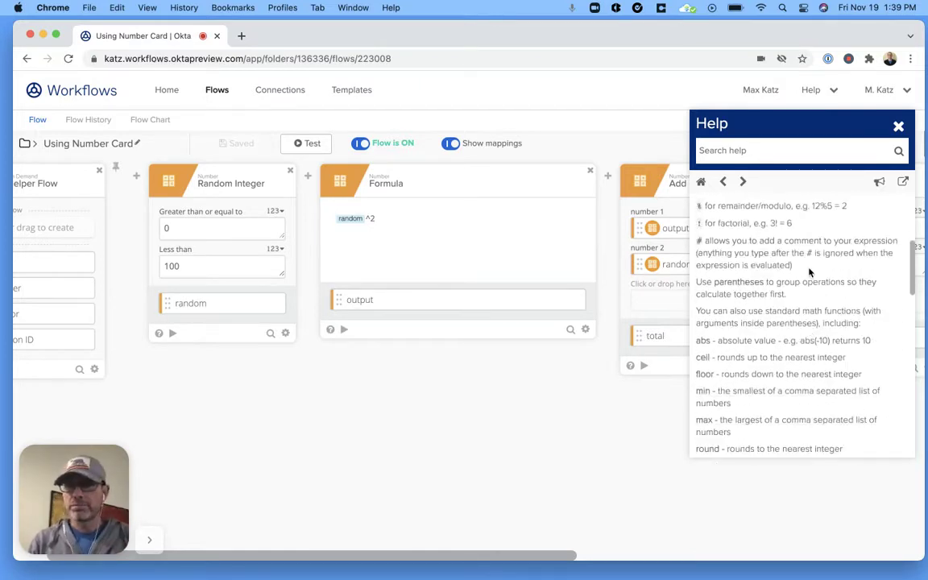
scroll(783, 297, up, 3)
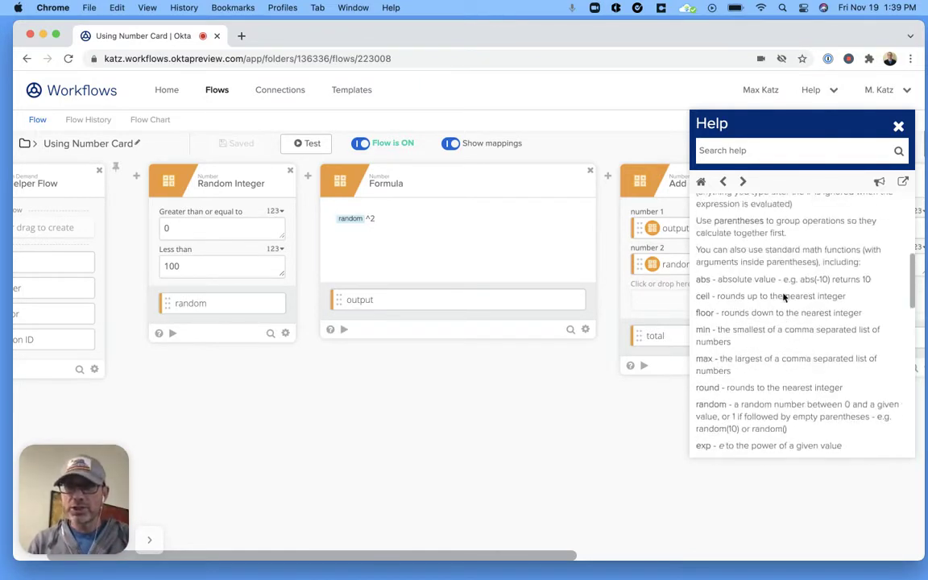
scroll(791, 338, down, 1)
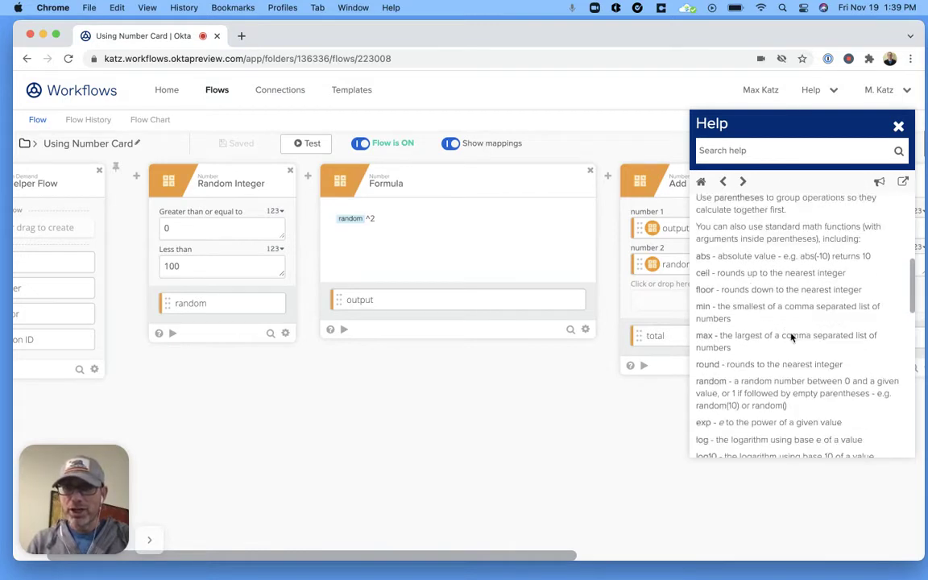
scroll(788, 326, down, 3)
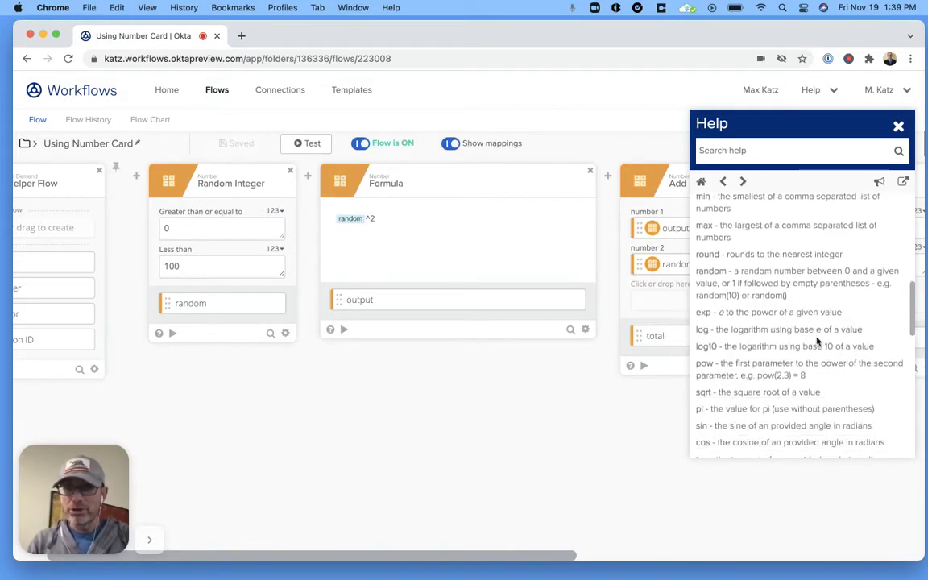
scroll(725, 322, down, 1)
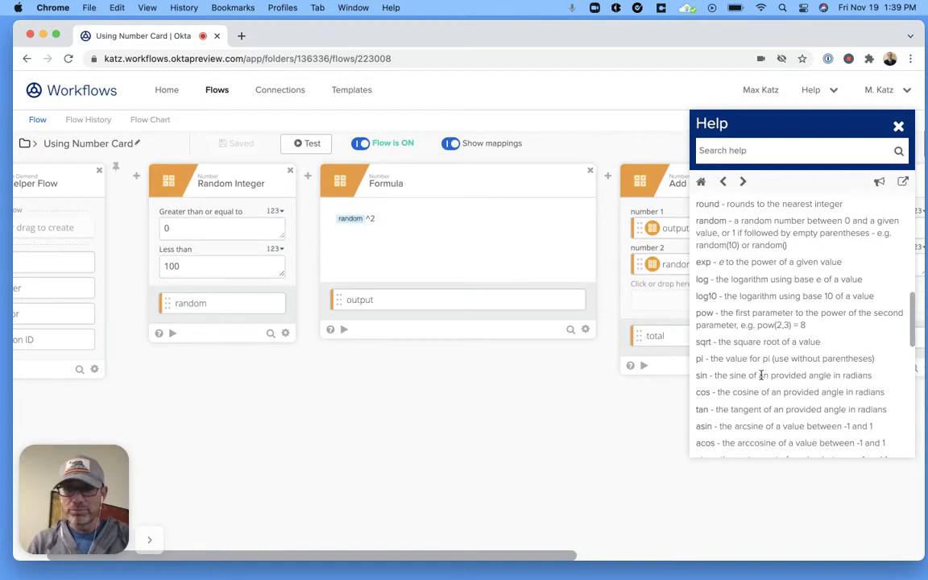
scroll(814, 391, down, 3)
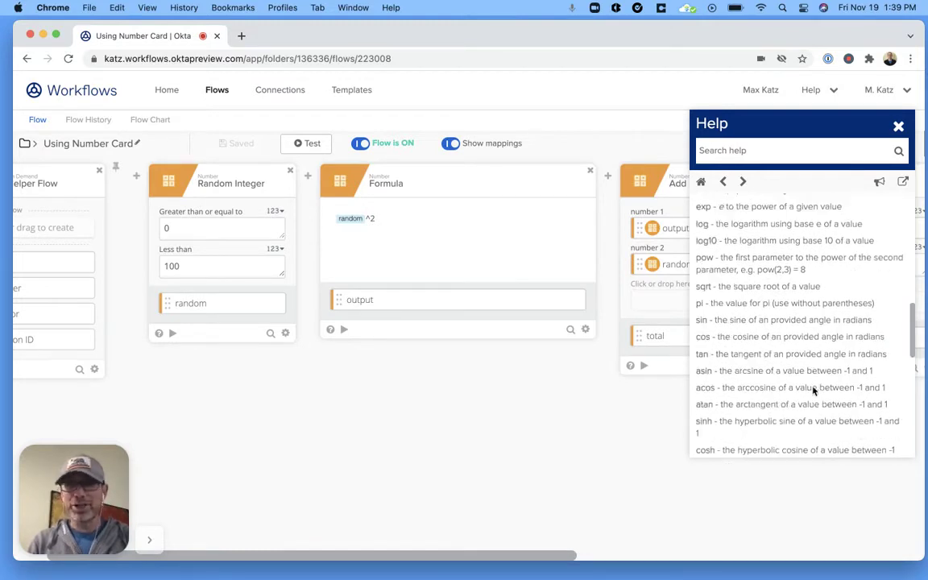
scroll(813, 391, up, 10)
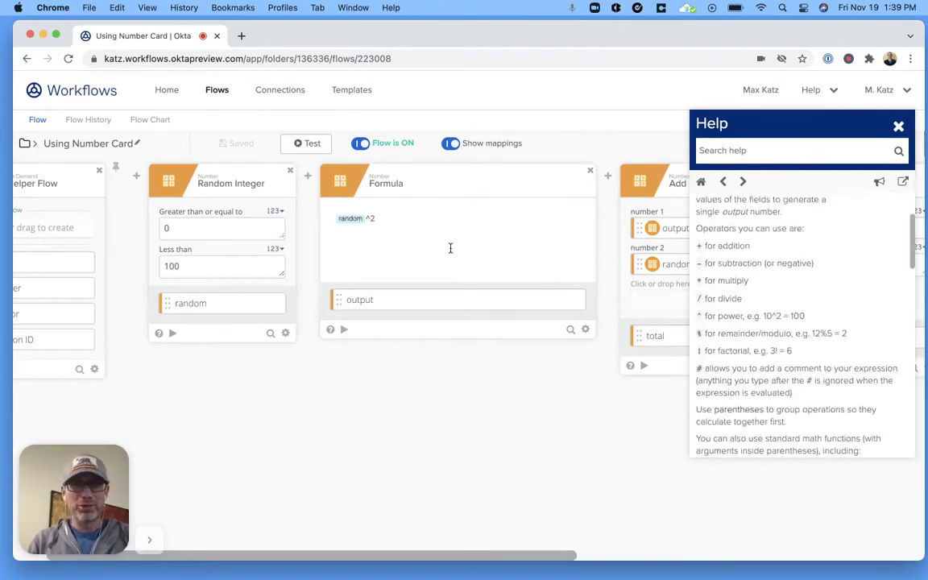
click(810, 89)
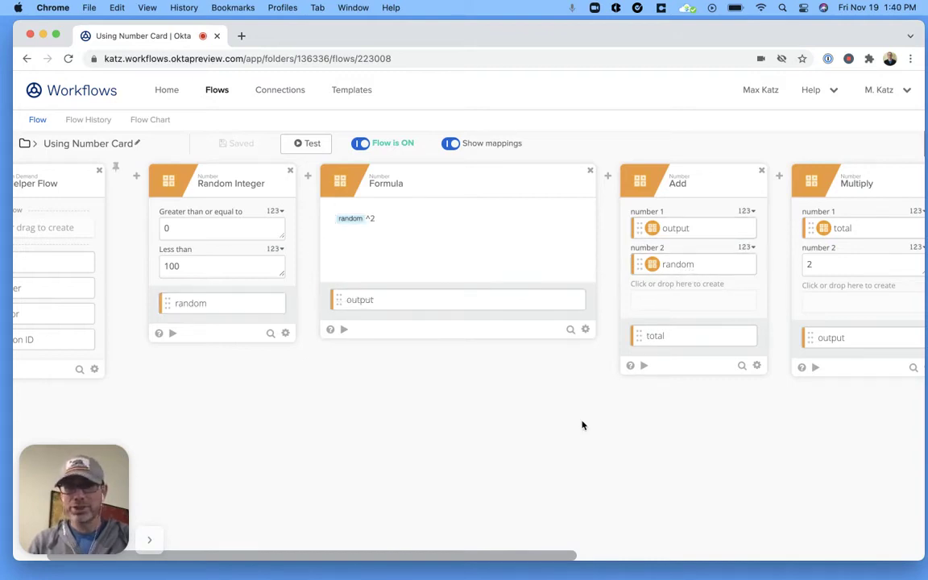
scroll(582, 426, right, 6)
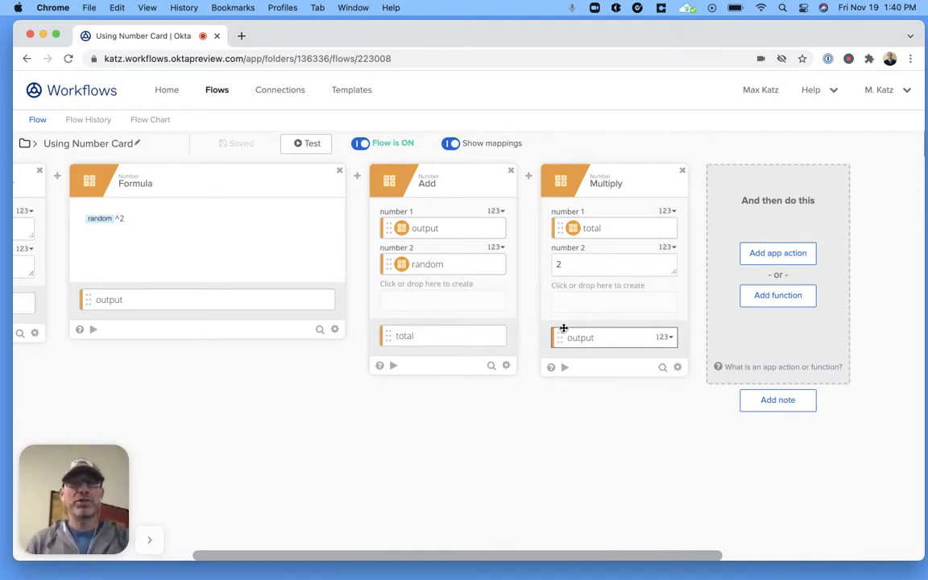
click(313, 149)
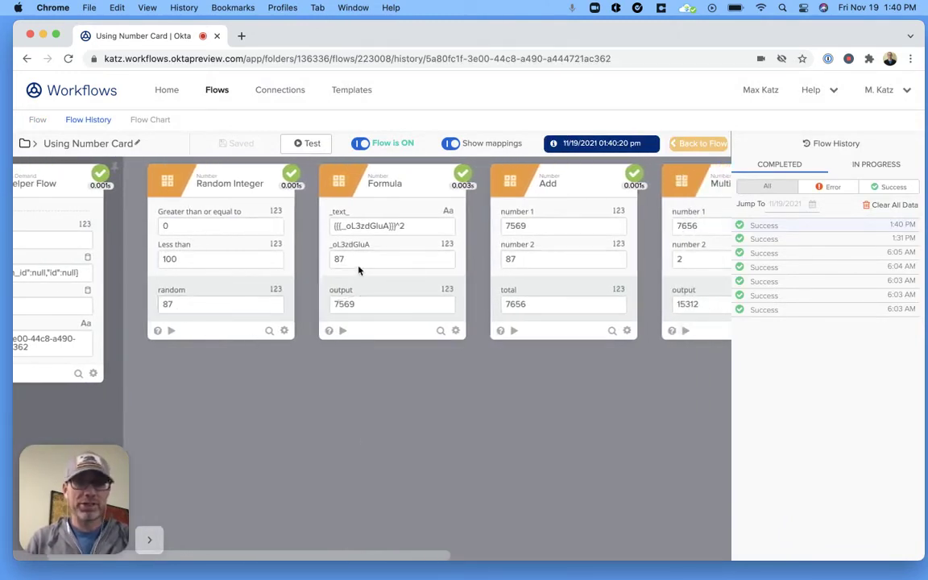
Step: Inspect the successful run's card fields and mappings, scrolling right to the Multiply output of 15312
mouse_move(373, 261)
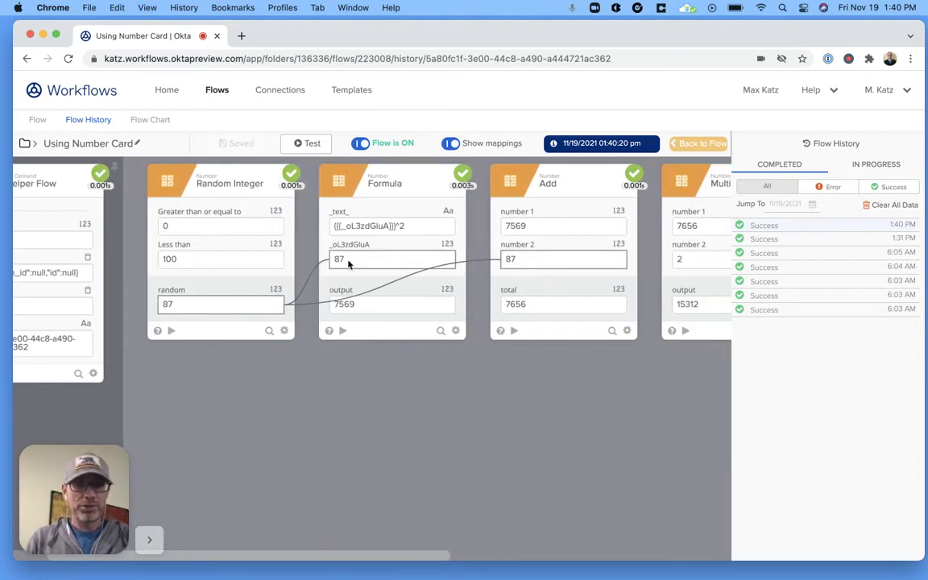
mouse_move(356, 306)
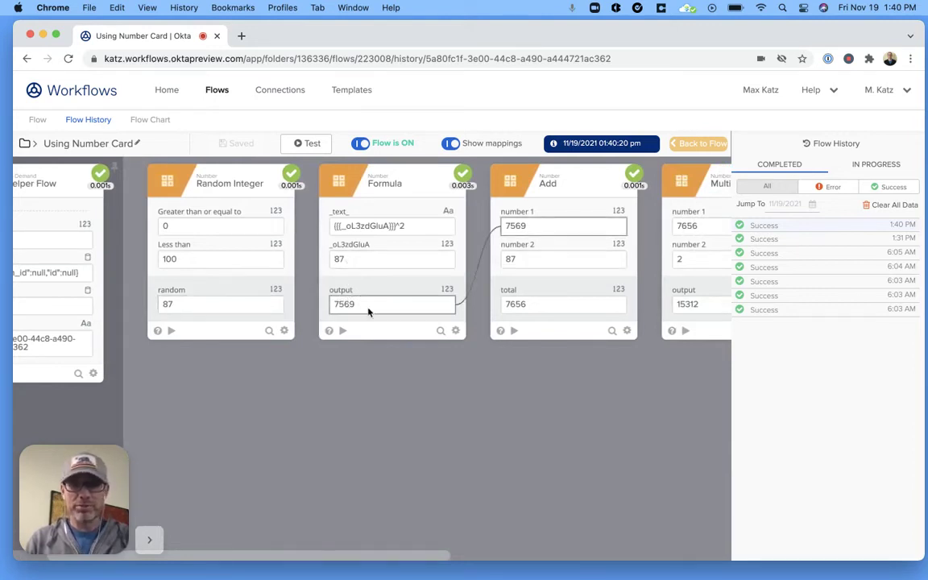
mouse_move(520, 260)
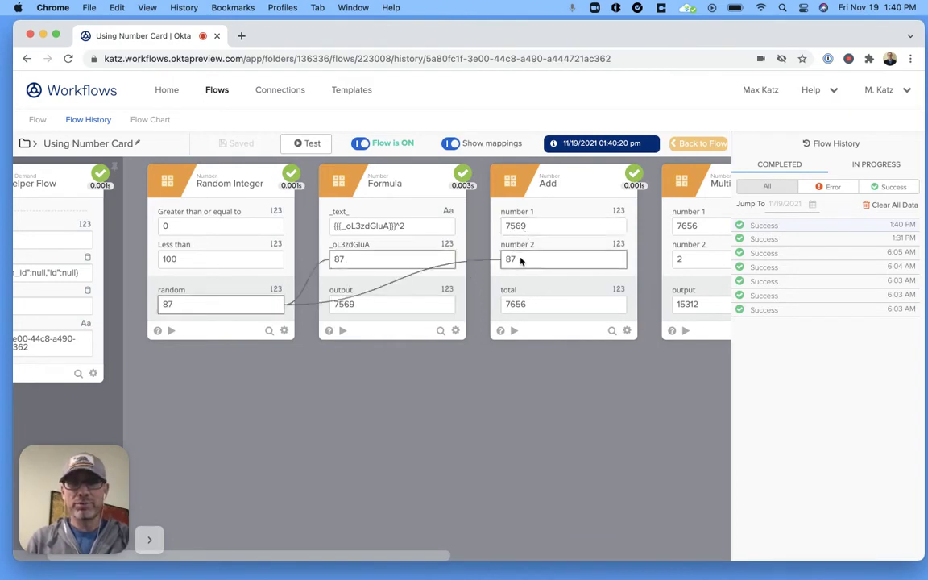
scroll(531, 358, right, 3)
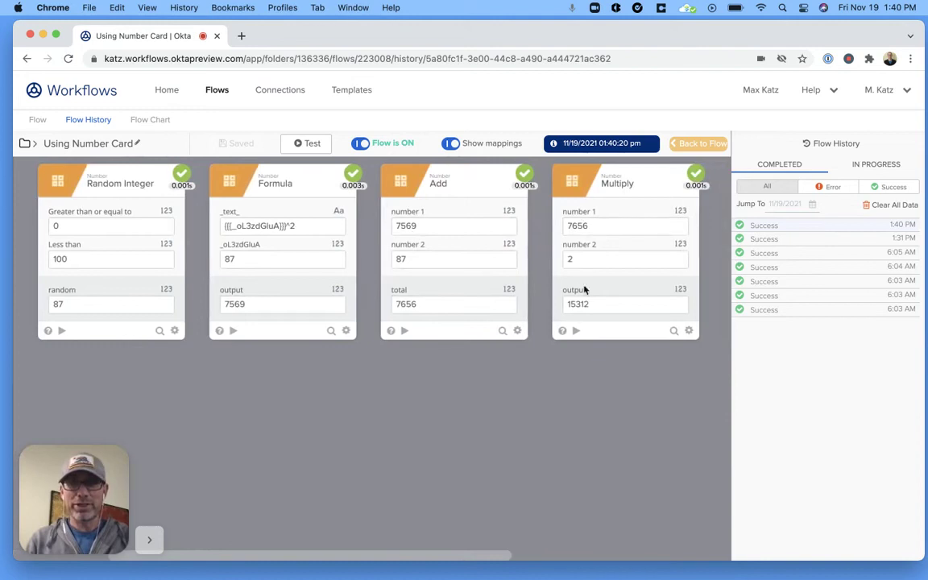
scroll(514, 458, right, 1)
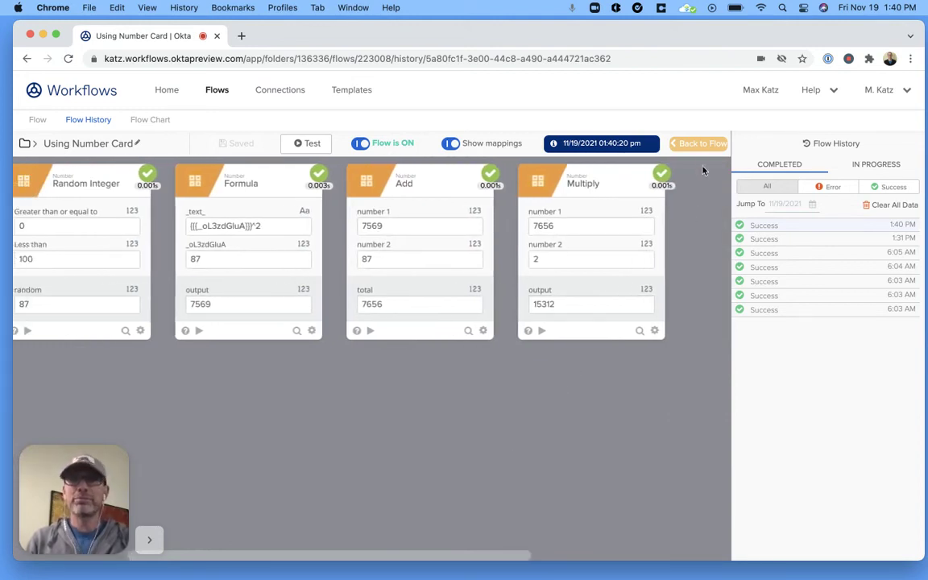
Step: Return to the flow editor, browse the Number functions between cards, and close the list unused
click(700, 143)
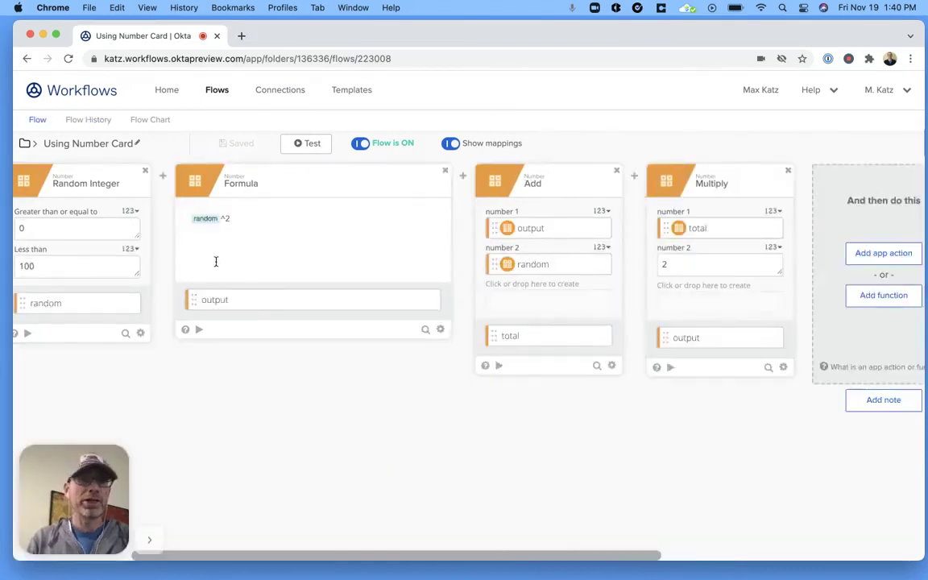
mouse_move(162, 179)
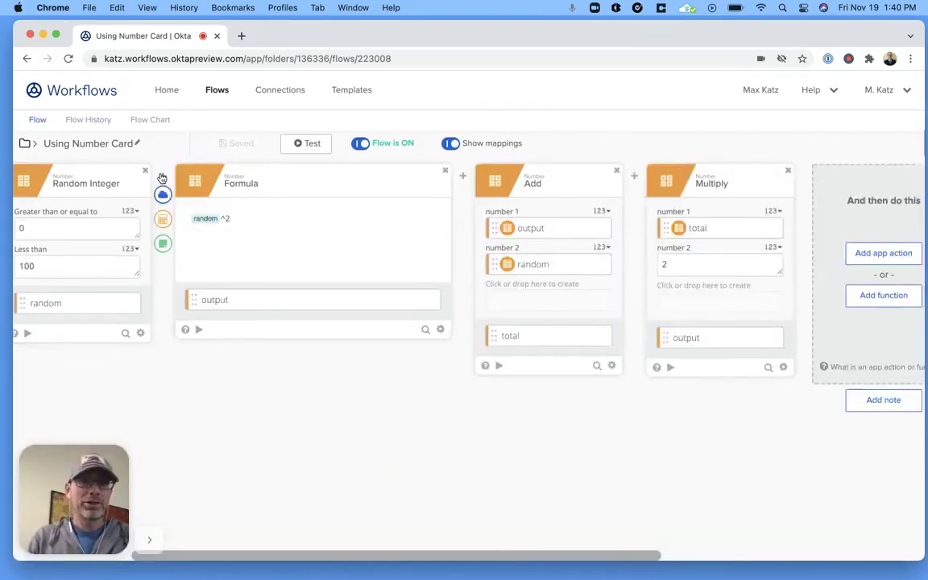
click(163, 219)
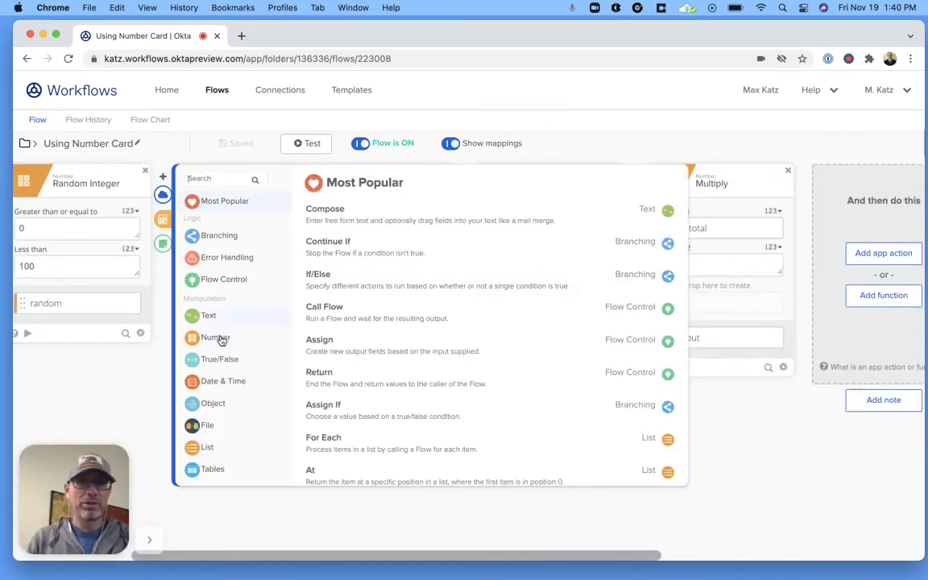
click(221, 339)
scroll(491, 296, down, 5)
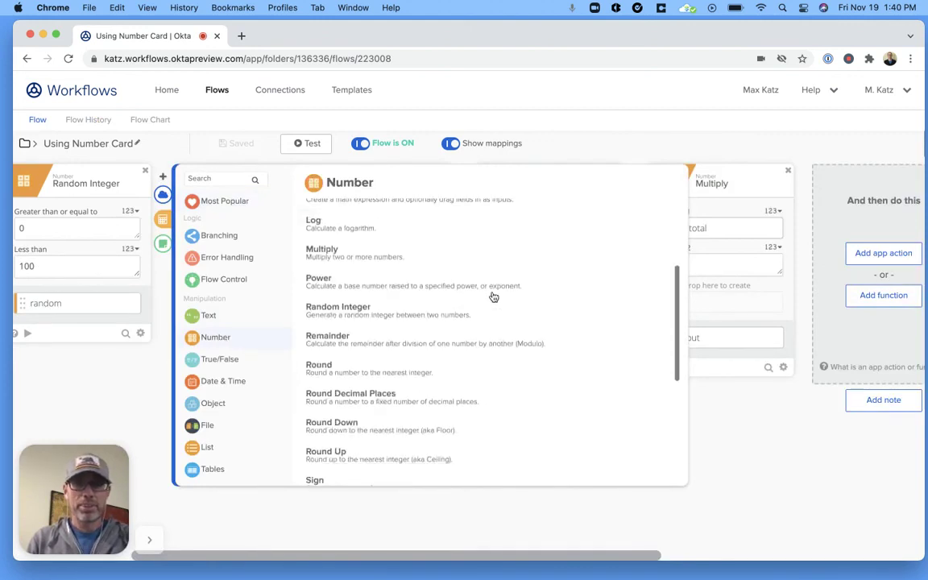
scroll(494, 297, down, 3)
scroll(498, 303, up, 1)
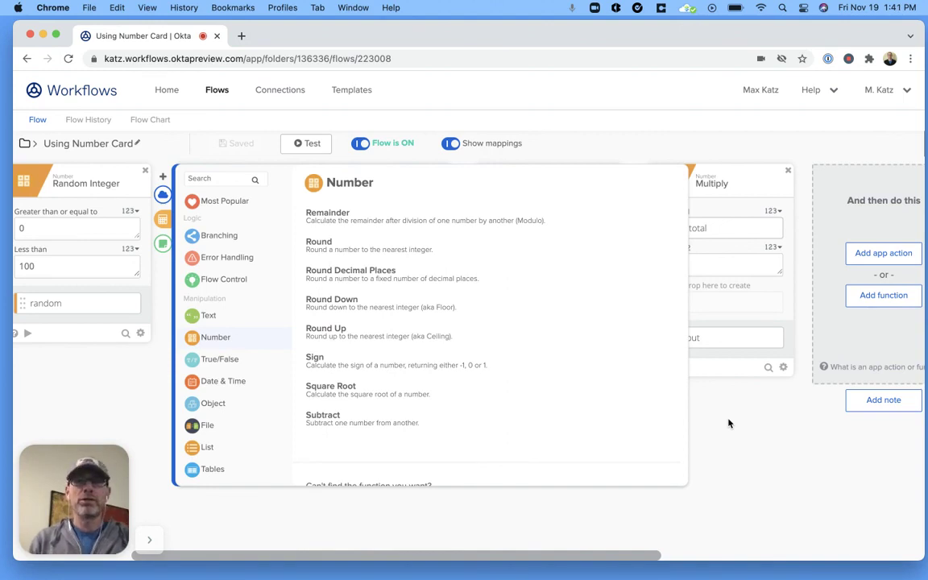
click(728, 423)
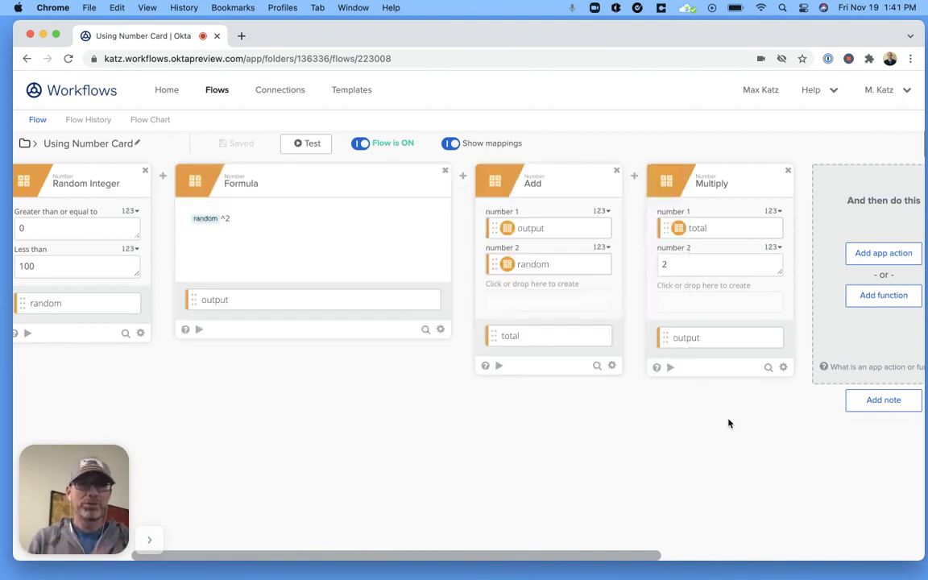